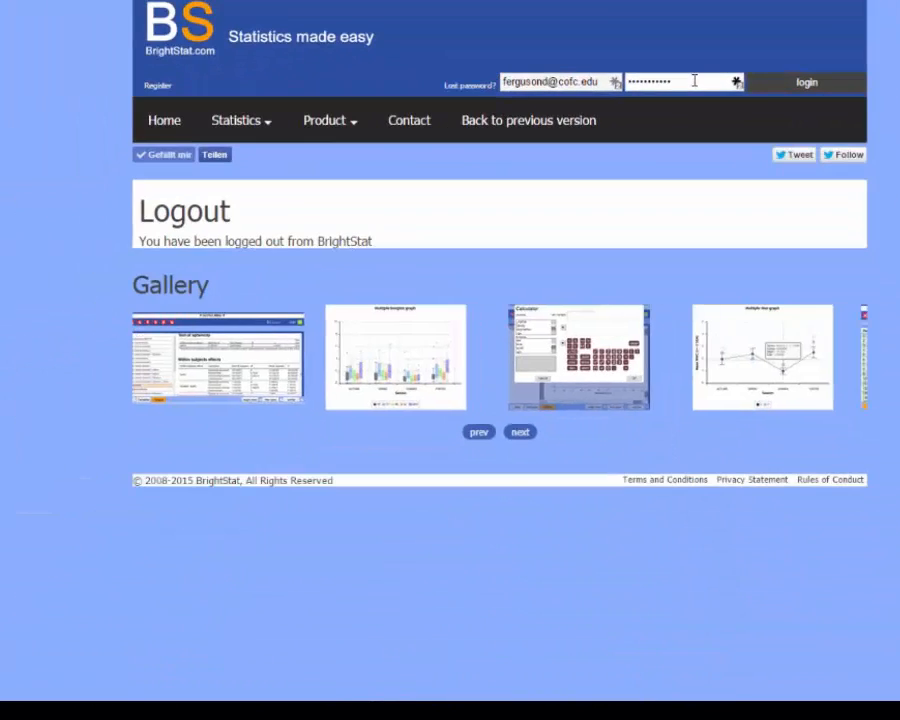
- Log in to the account with the credentials already filled in and start the webapp
{"action": "left_click", "coordinate": [806, 86]}
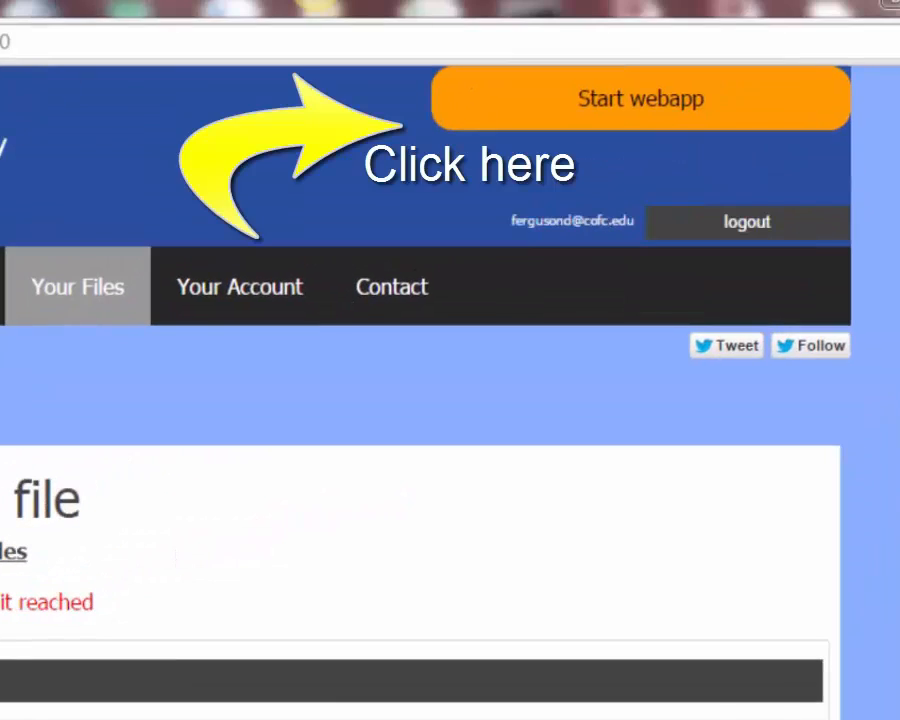
{"action": "left_click", "coordinate": [670, 117]}
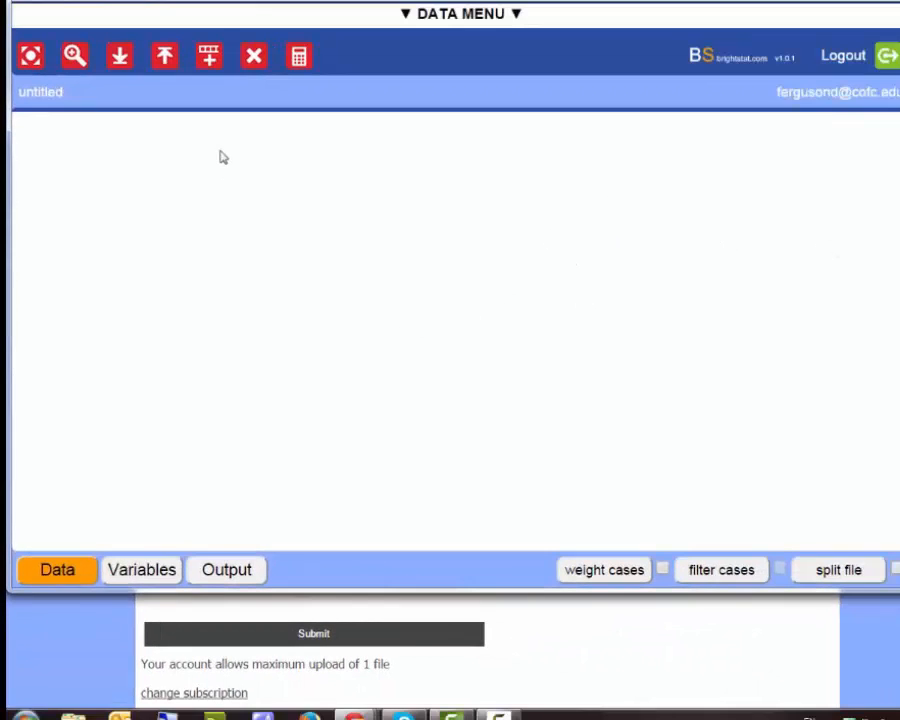
- Load the data file module6and7all from the server
{"action": "left_click", "coordinate": [452, 18]}
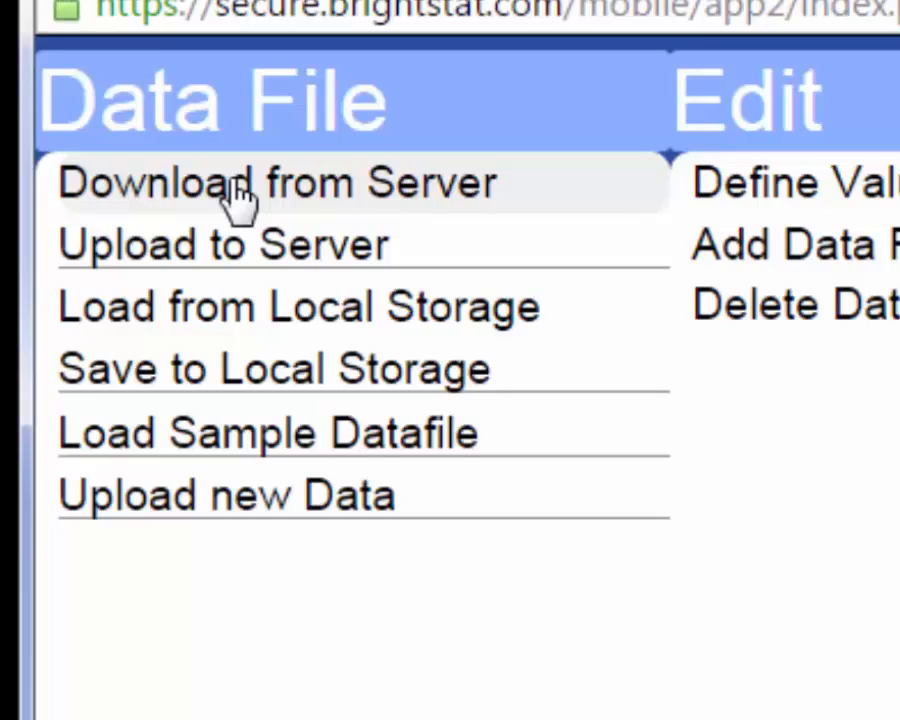
{"action": "left_click", "coordinate": [240, 200]}
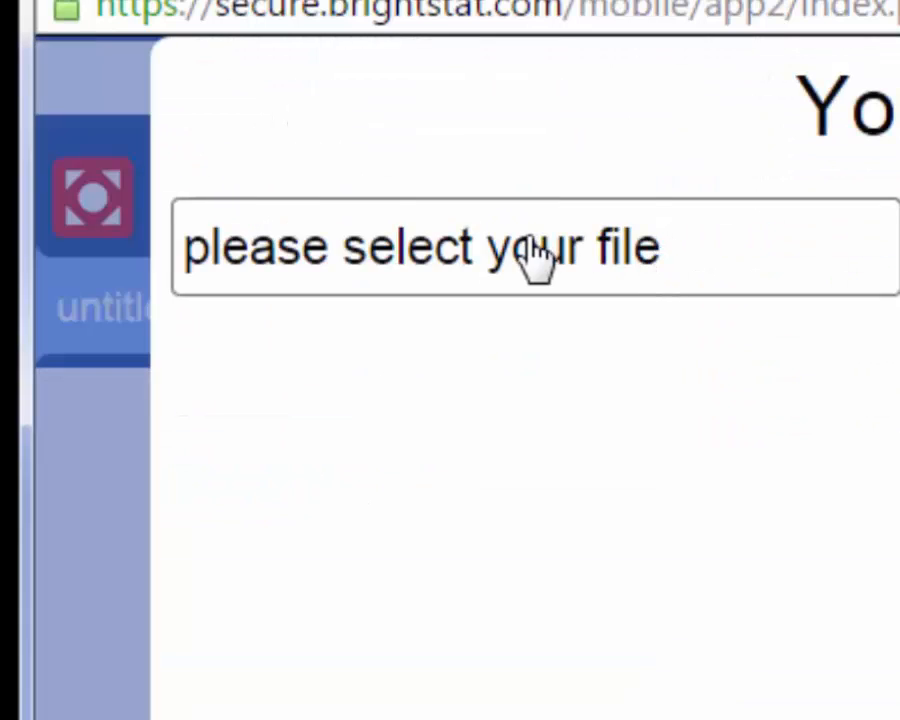
{"action": "left_click", "coordinate": [426, 266]}
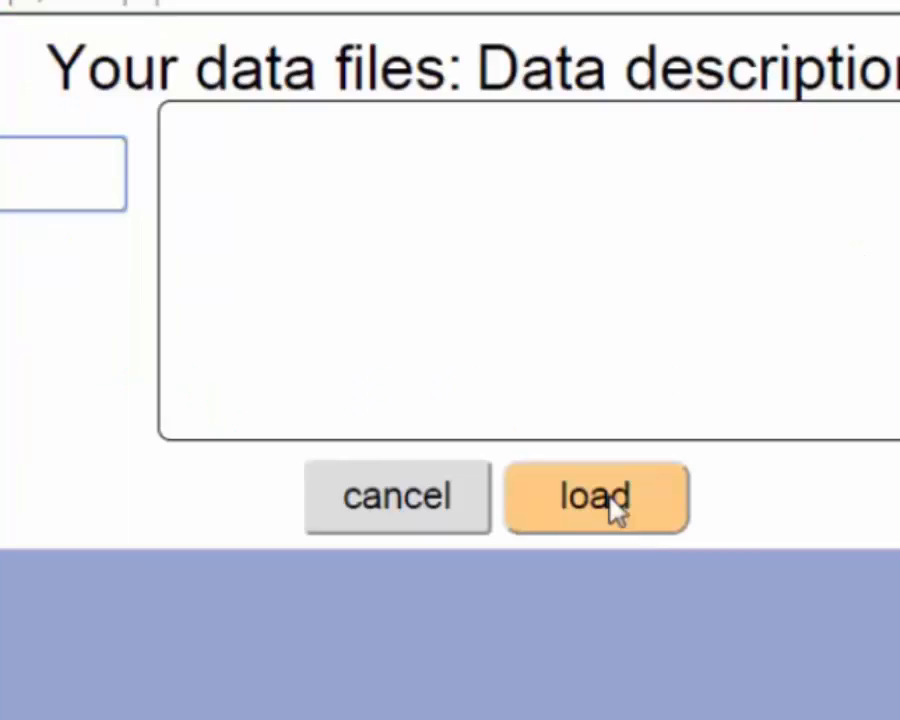
{"action": "left_click", "coordinate": [613, 508]}
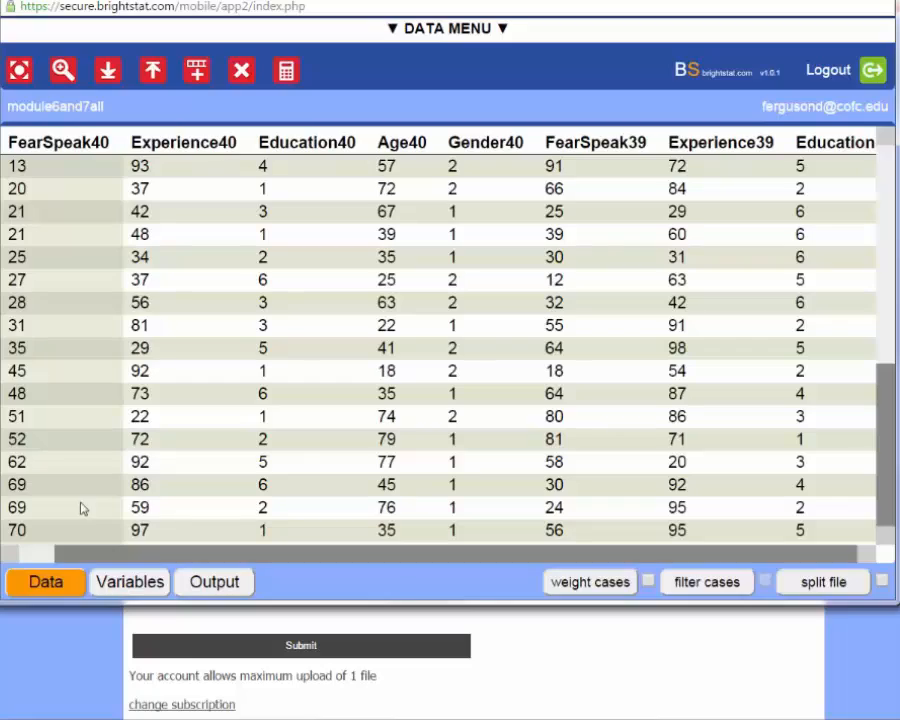
- Examine the data table across all its columns and rows, and the full list of variables
{"action": "left_click_drag", "start_coordinate": [42, 552], "coordinate": [660, 585]}
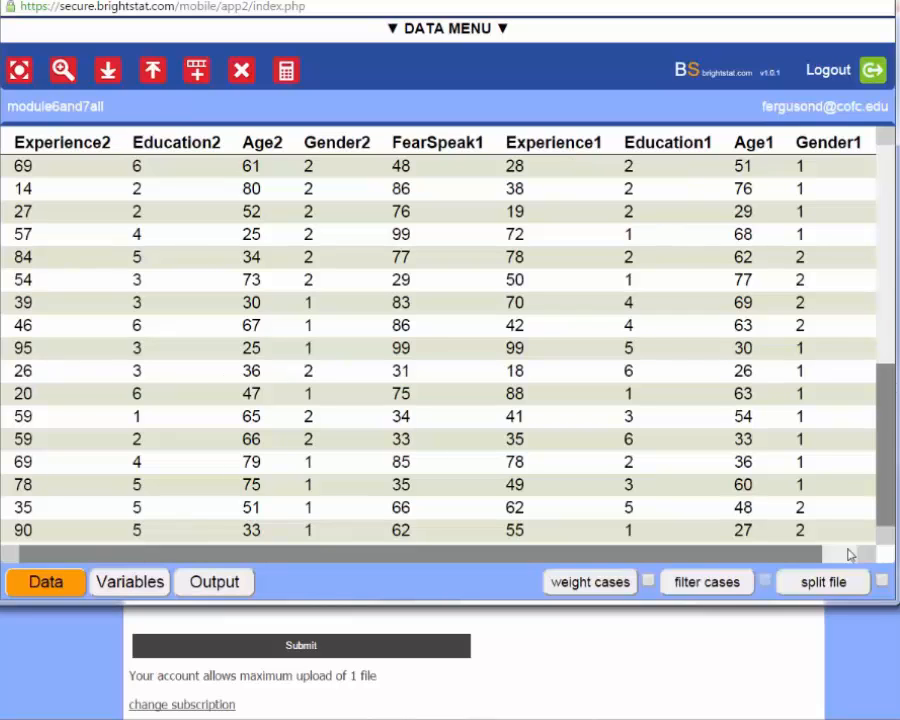
{"action": "left_click_drag", "start_coordinate": [848, 554], "coordinate": [60, 516]}
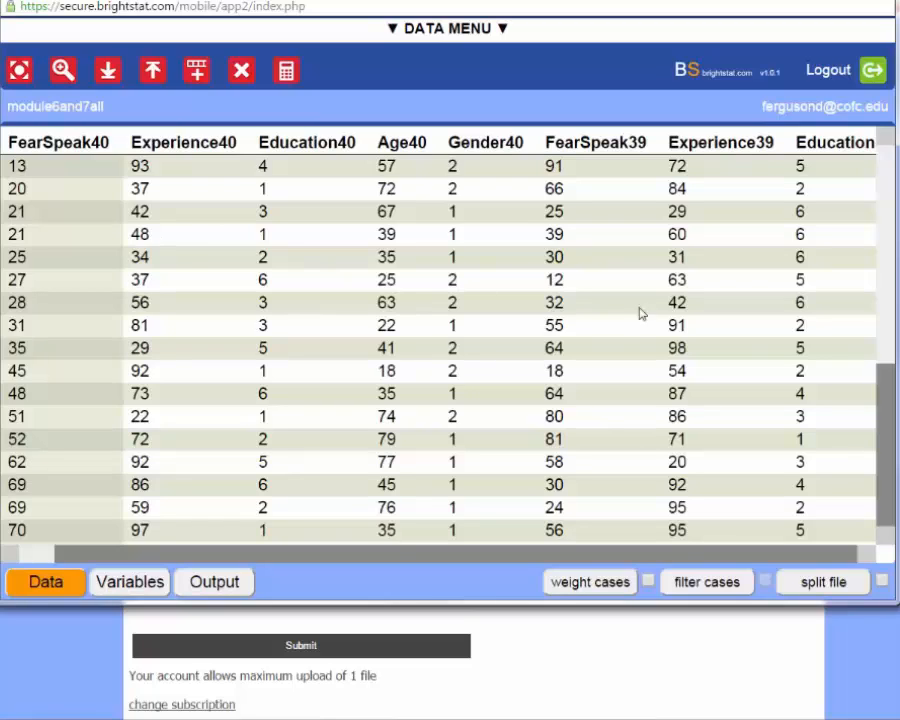
{"action": "mouse_move", "coordinate": [895, 320]}
{"action": "left_mouse_down"}
{"action": "mouse_move", "coordinate": [879, 367]}
{"action": "mouse_move", "coordinate": [895, 441]}
{"action": "mouse_move", "coordinate": [876, 506]}
{"action": "mouse_move", "coordinate": [872, 380]}
{"action": "mouse_move", "coordinate": [874, 530]}
{"action": "left_mouse_up"}
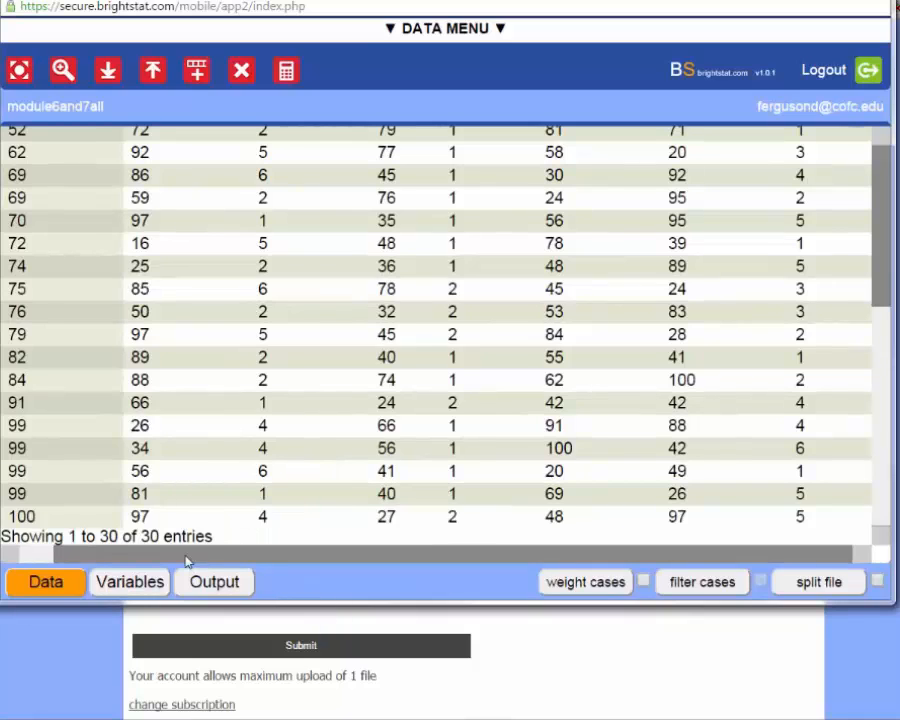
{"action": "left_click", "coordinate": [883, 154]}
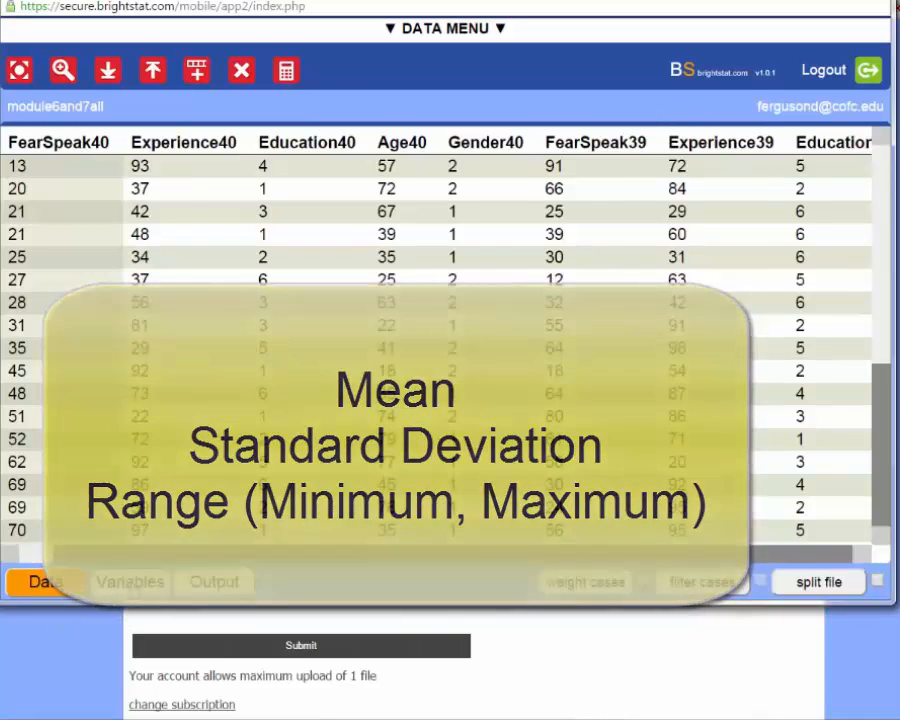
{"action": "left_click", "coordinate": [130, 582]}
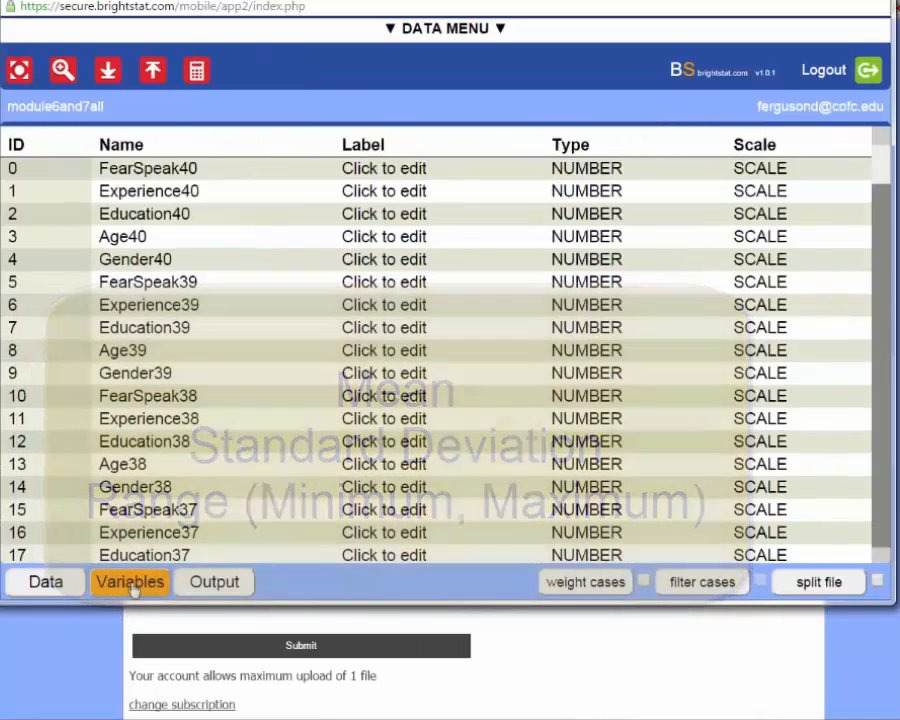
{"action": "scroll", "coordinate": [880, 535], "scroll_direction": "down", "scroll_amount": 20}
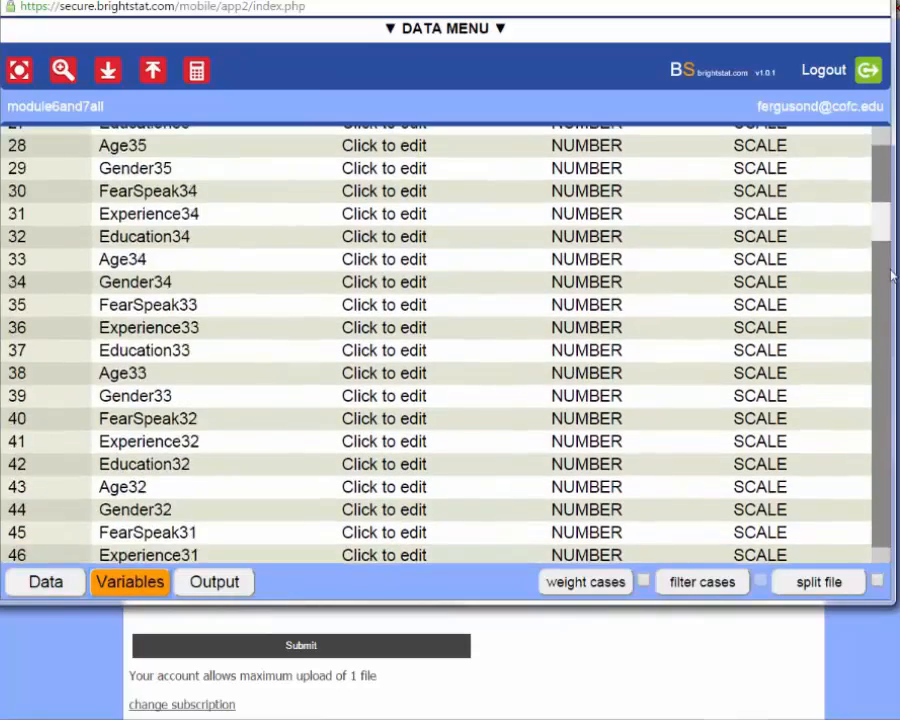
{"action": "scroll", "coordinate": [880, 535], "scroll_direction": "down", "scroll_amount": 4}
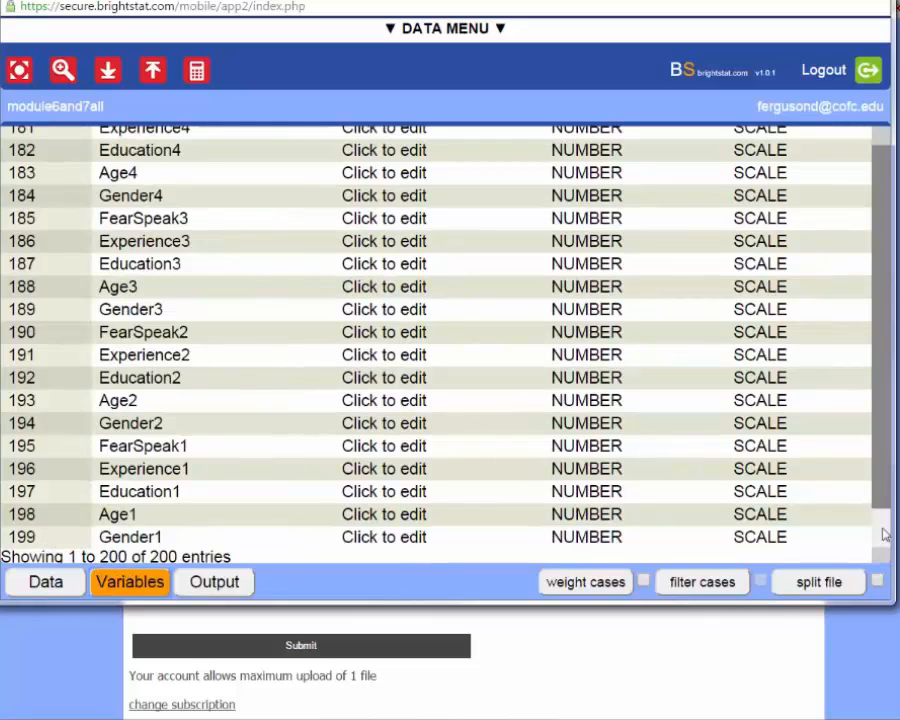
{"action": "left_click_drag", "start_coordinate": [884, 535], "coordinate": [886, 146]}
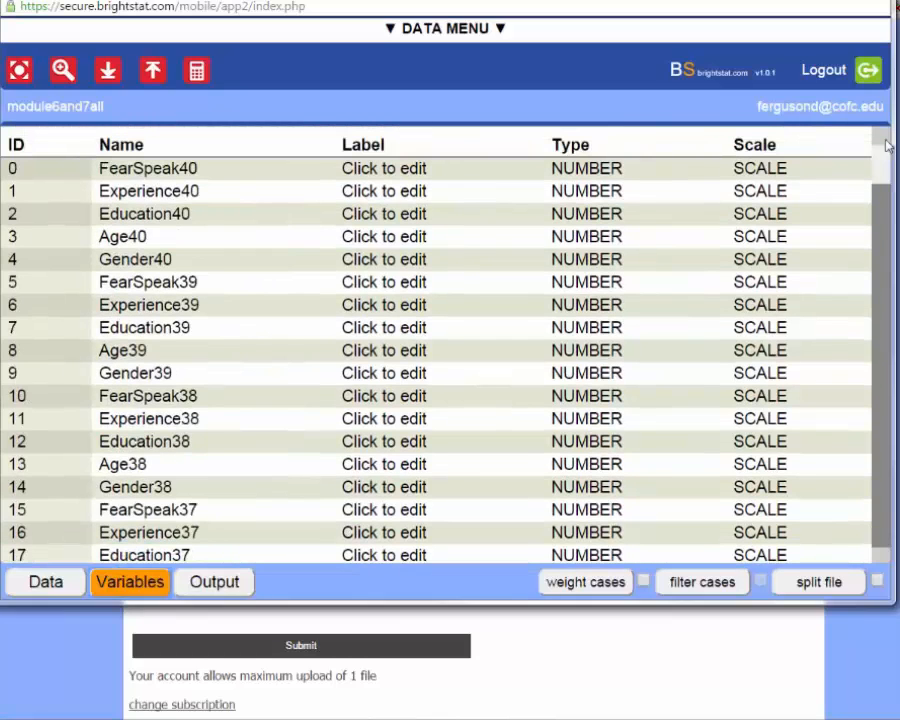
- Set up a Descriptives analysis from the output view with FearSpeak40, Experience40, Education40 and Age40 as selected variables
{"action": "left_click", "coordinate": [218, 586]}
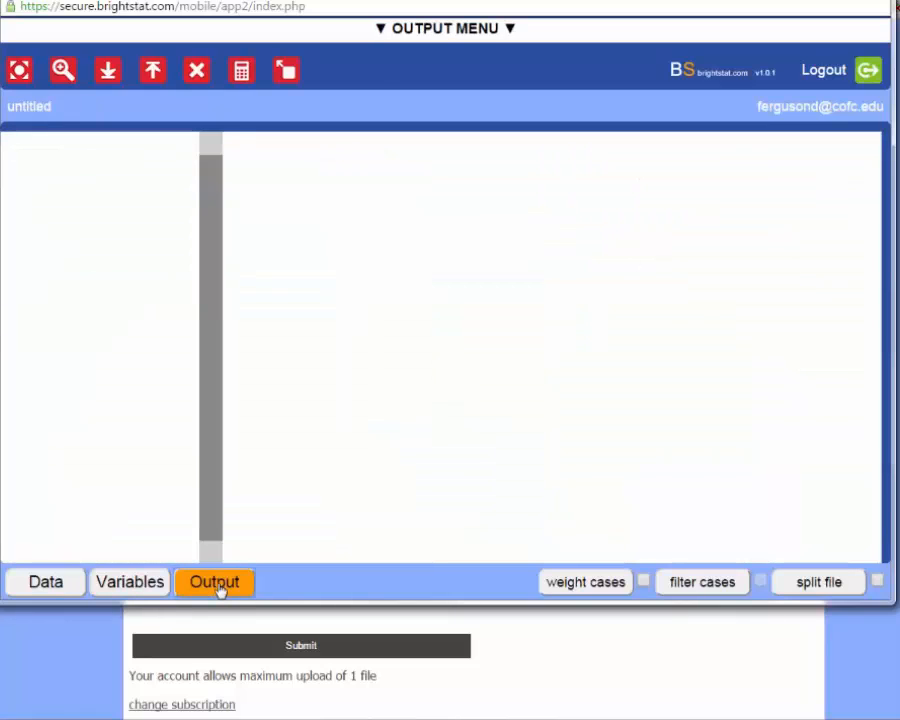
{"action": "left_click", "coordinate": [476, 34]}
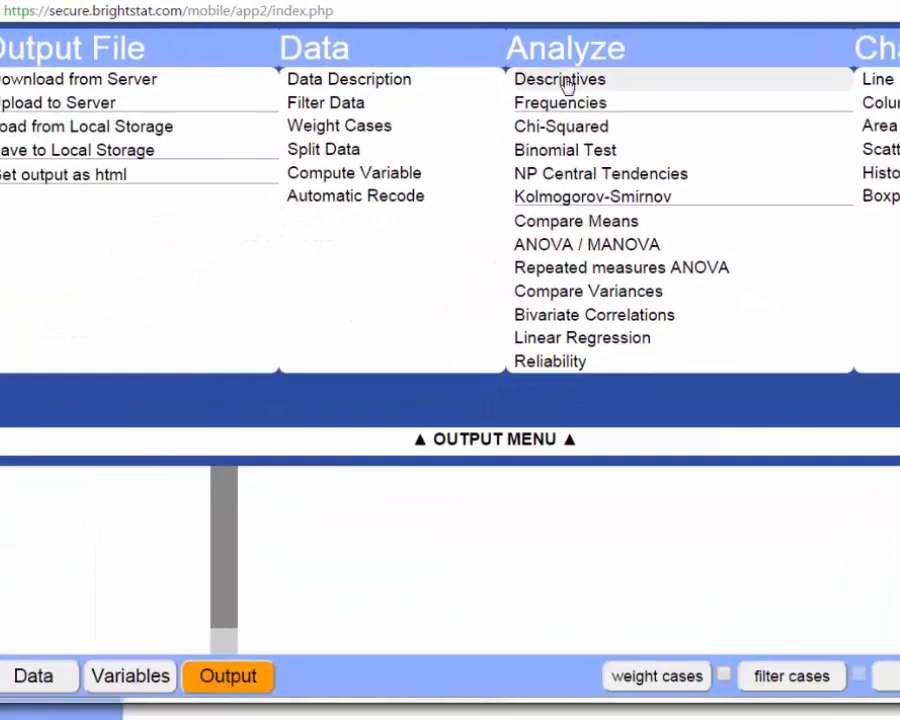
{"action": "left_click", "coordinate": [565, 84]}
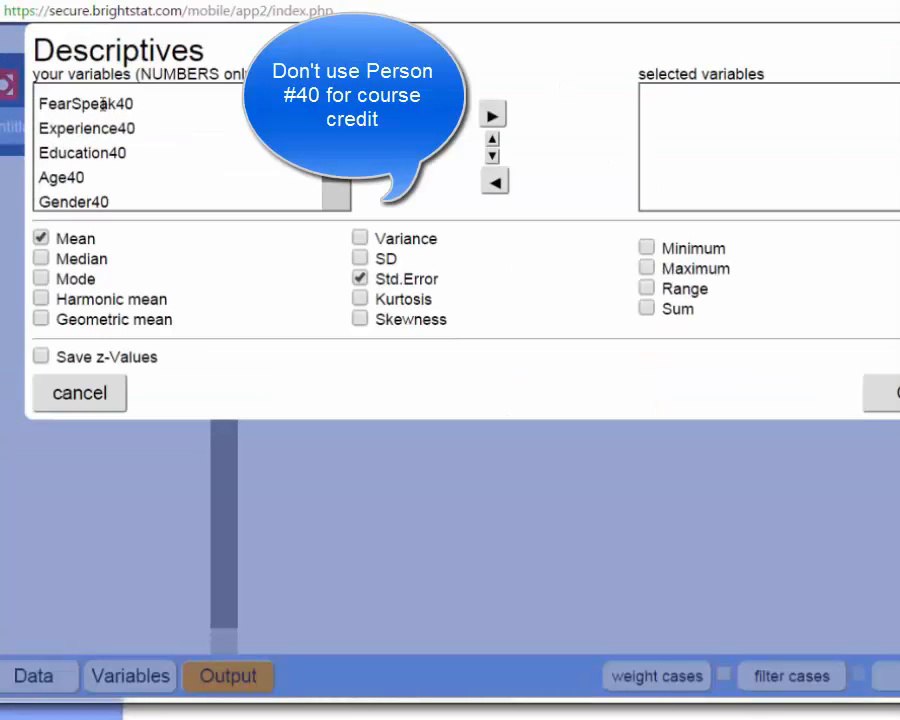
{"action": "left_click_drag", "start_coordinate": [103, 104], "coordinate": [146, 192]}
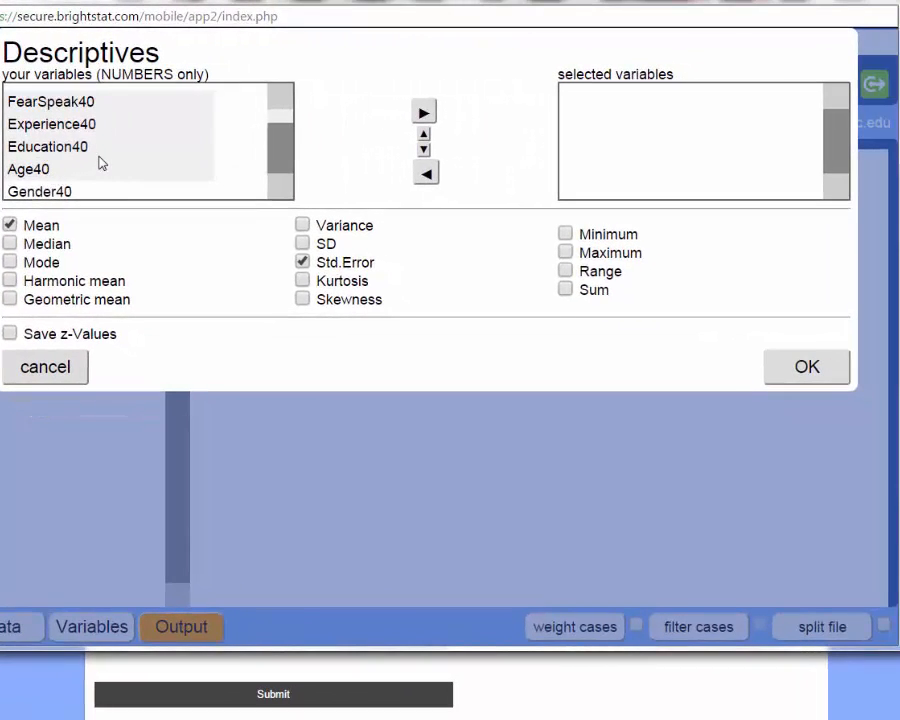
{"action": "left_click", "coordinate": [424, 113]}
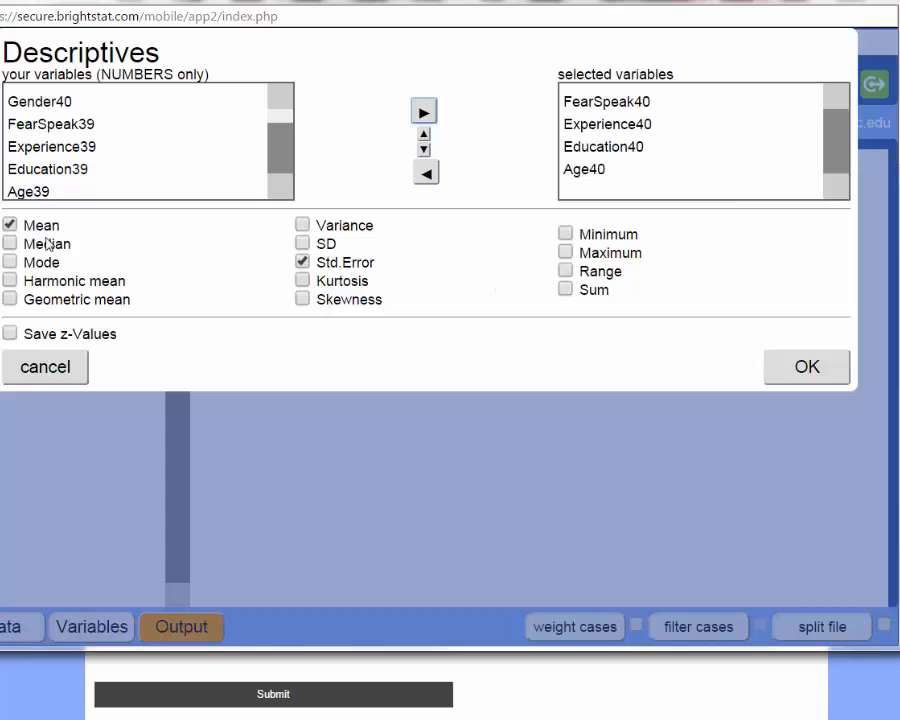
- Add SD, Minimum and Maximum to the requested statistics, exclude Std.Error, and run the descriptives
{"action": "left_click", "coordinate": [302, 243]}
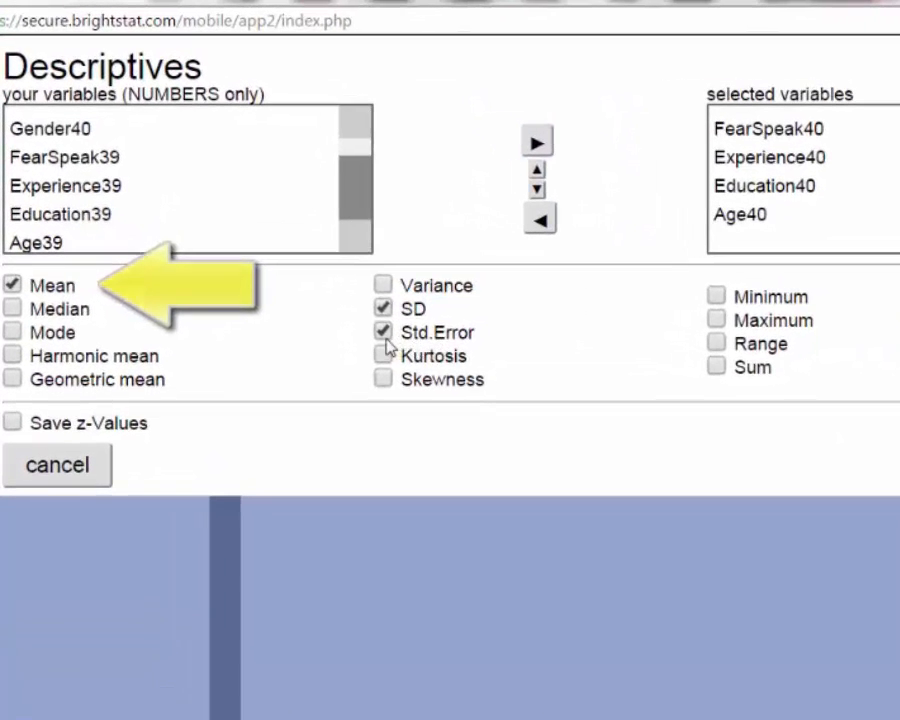
{"action": "left_click", "coordinate": [355, 307]}
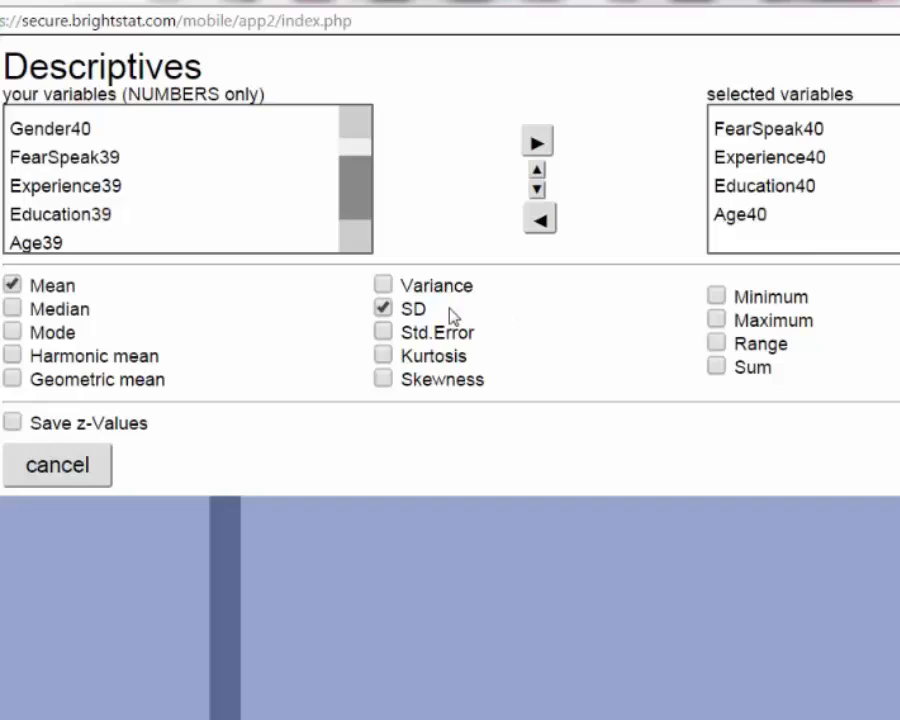
{"action": "left_click", "coordinate": [718, 298]}
{"action": "left_click", "coordinate": [720, 322]}
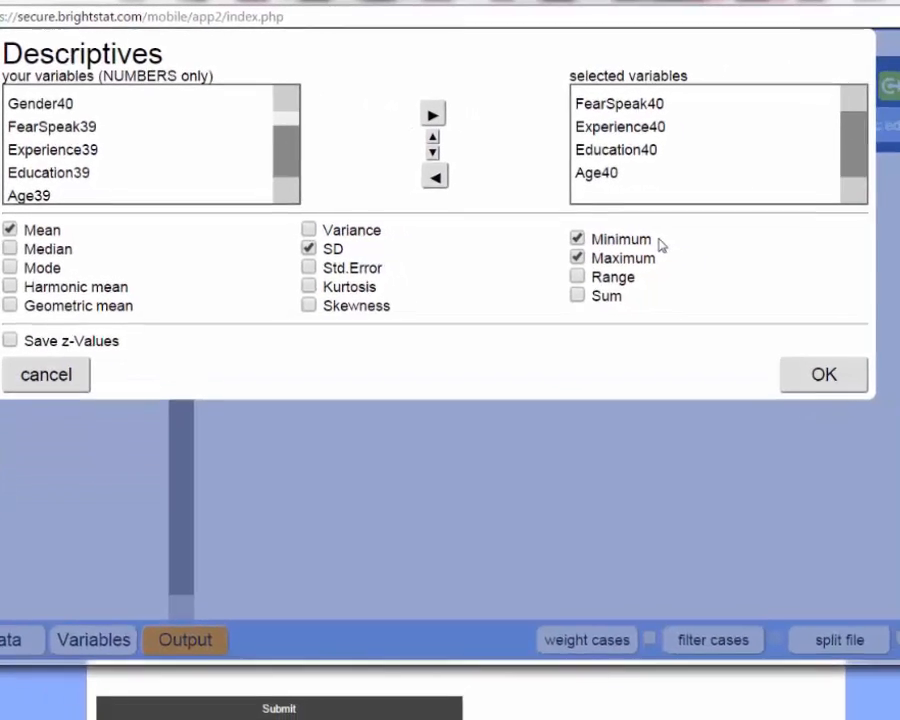
{"action": "left_click", "coordinate": [817, 374]}
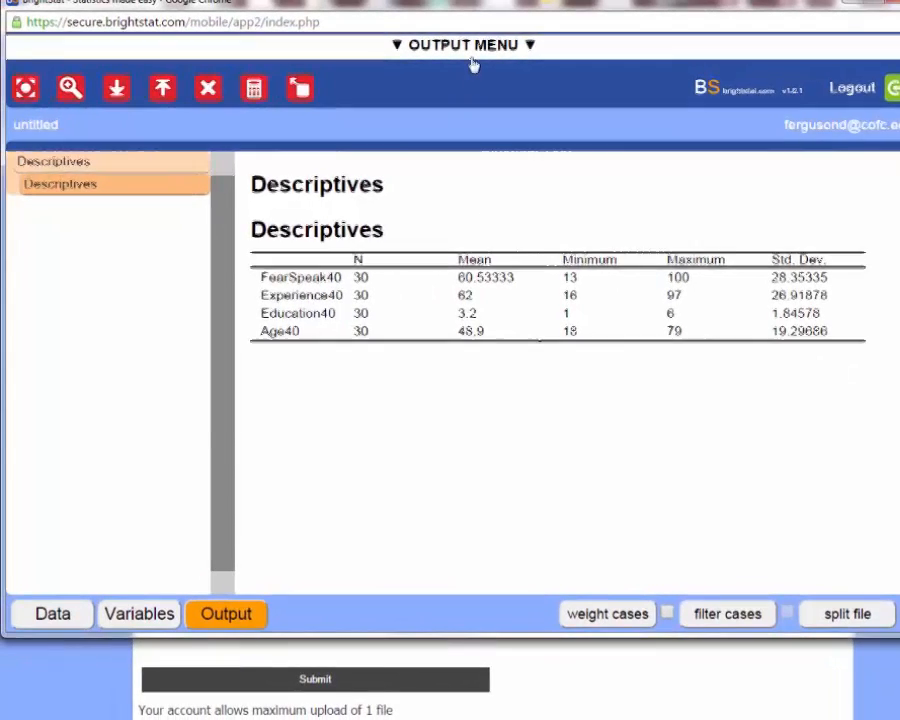
- Run a Frequencies analysis on the variable Gender40
{"action": "left_click", "coordinate": [472, 48]}
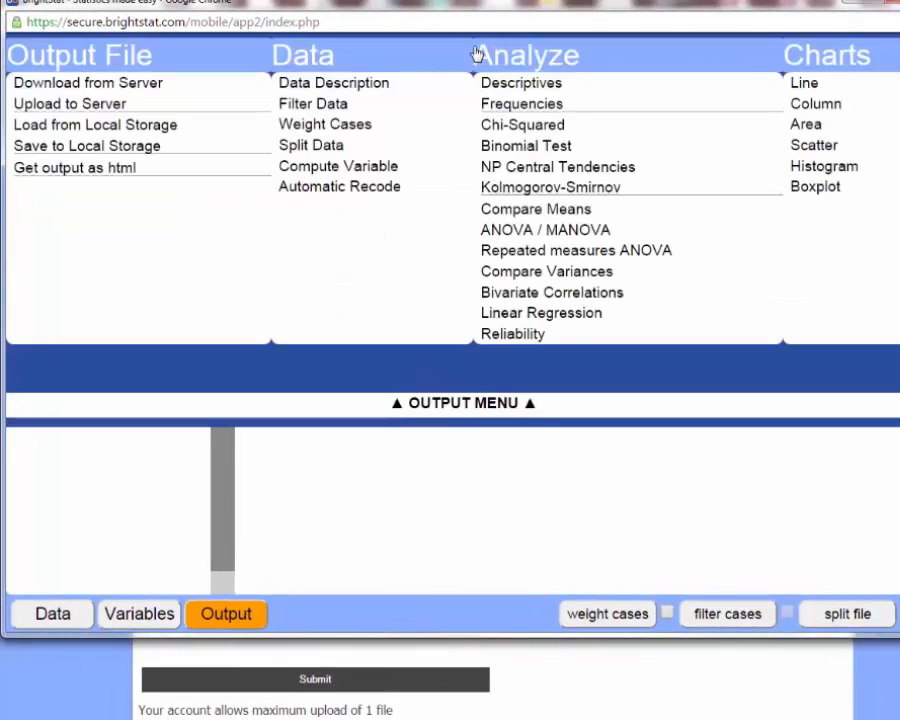
{"action": "left_click", "coordinate": [521, 104]}
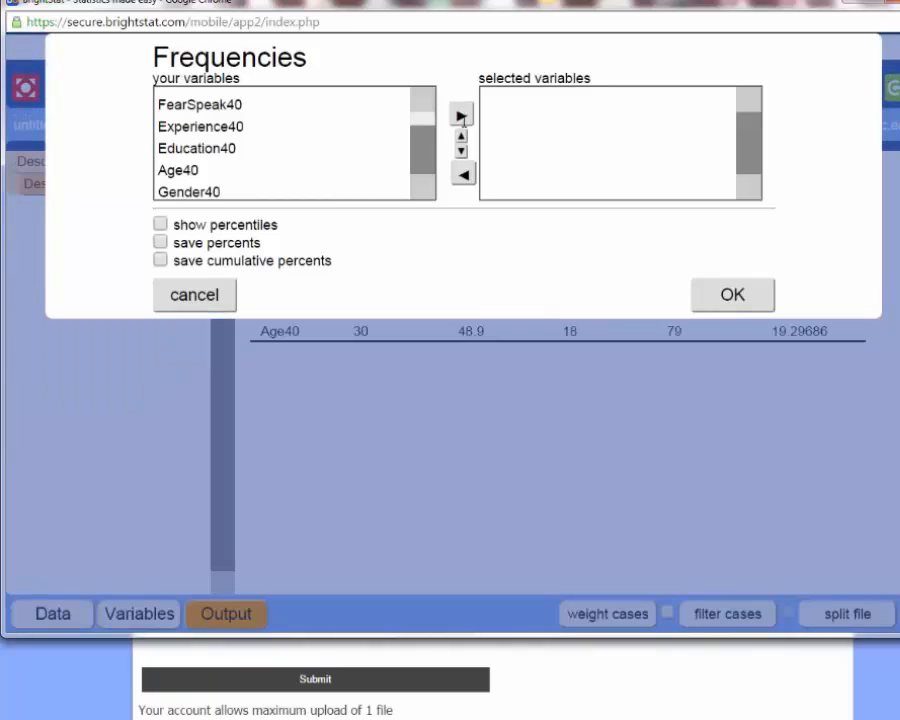
{"action": "left_click", "coordinate": [180, 192]}
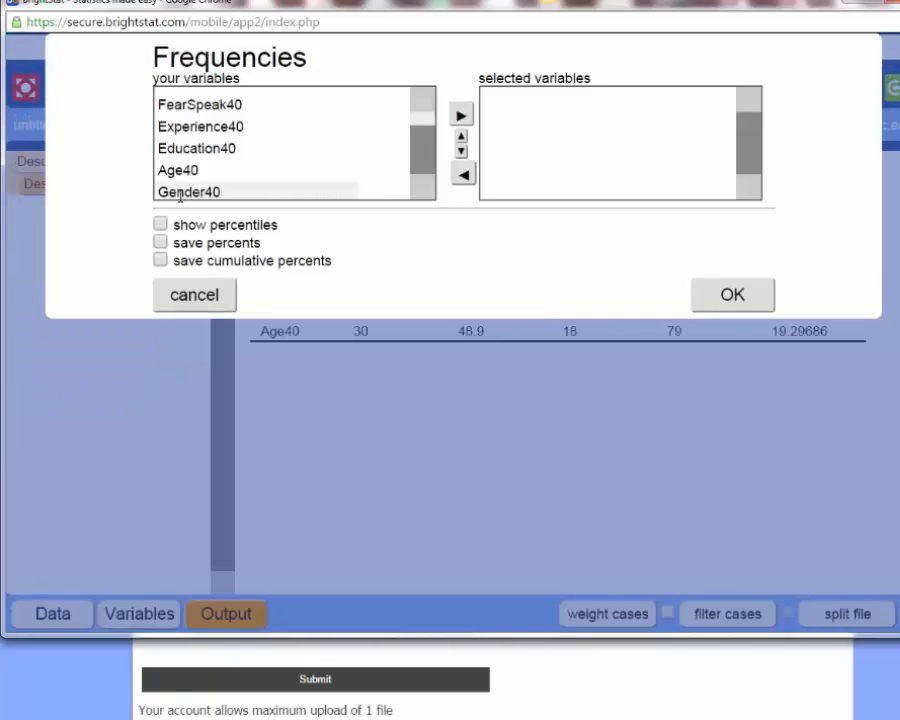
{"action": "left_click", "coordinate": [460, 116]}
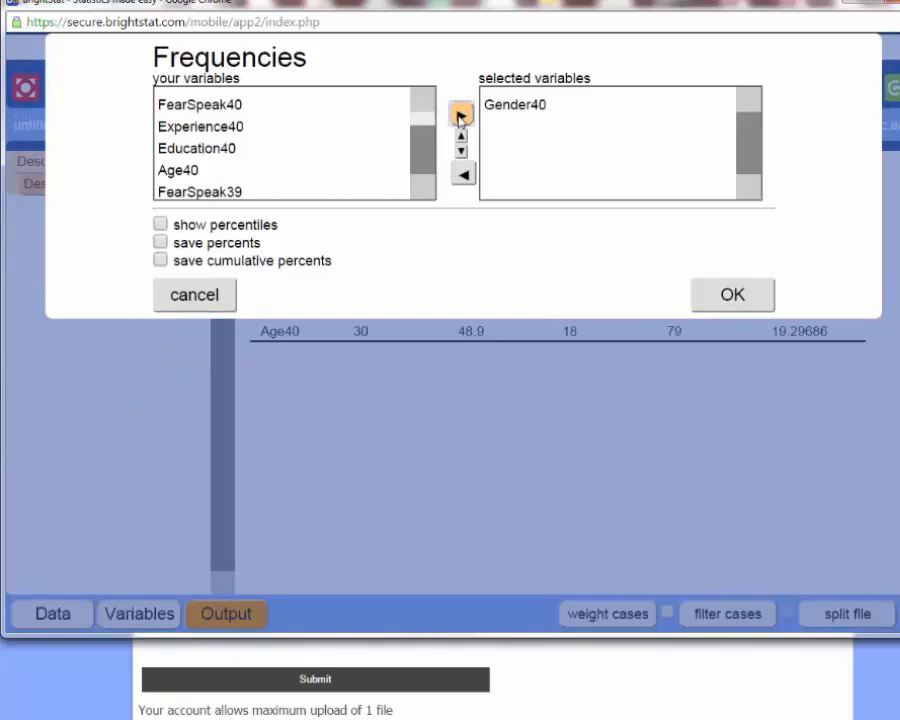
{"action": "left_click", "coordinate": [740, 298]}
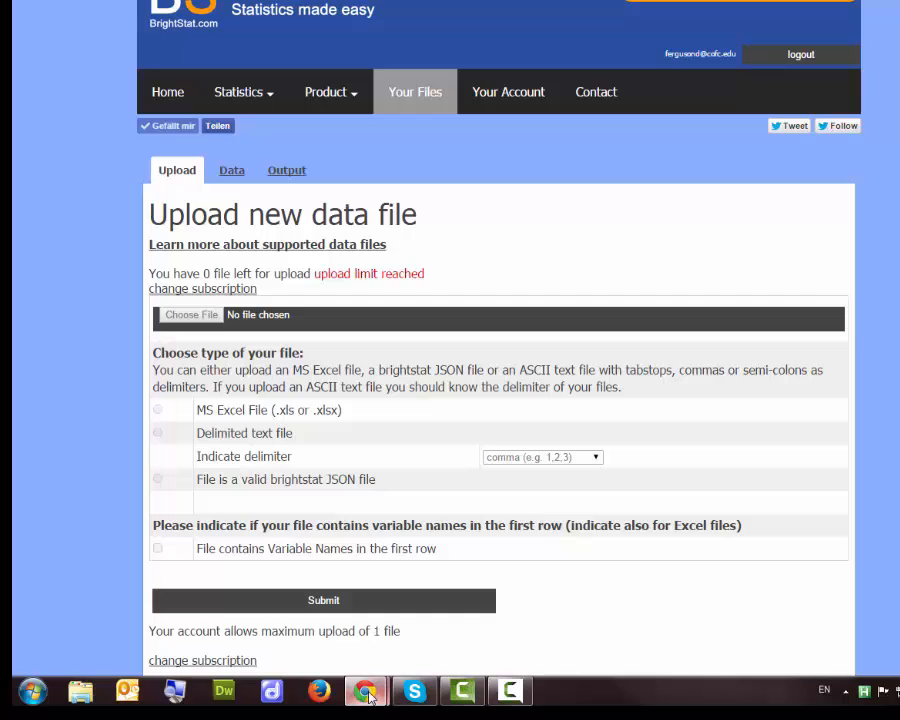
- Return to the webapp window and run a Pearson bivariate correlation between FearSpeak40 and Experience40
{"action": "mouse_move", "coordinate": [367, 690]}
{"action": "left_click", "coordinate": [463, 606]}
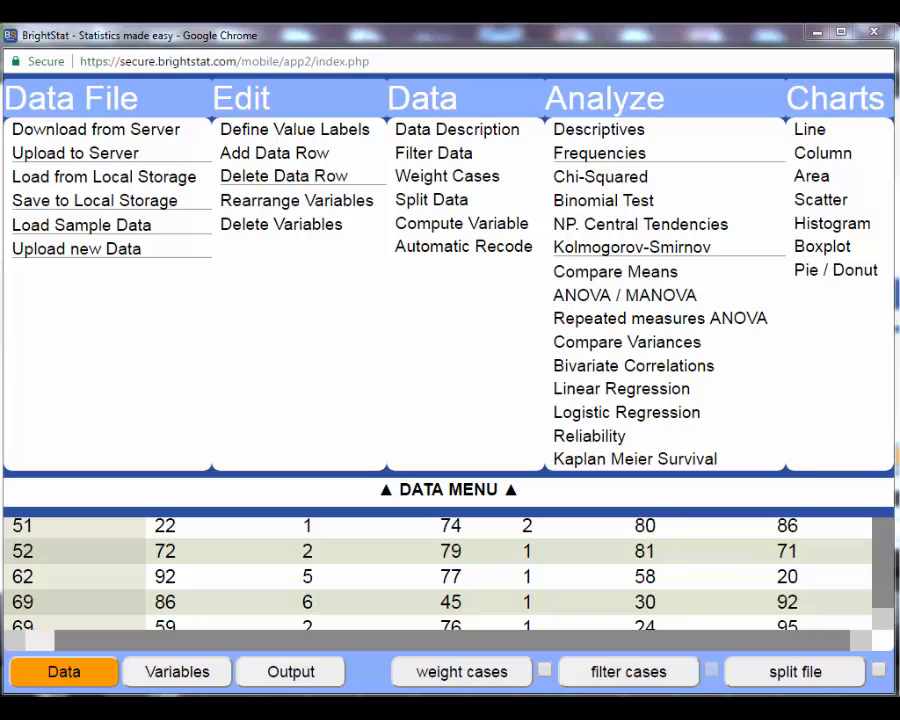
{"action": "left_click", "coordinate": [735, 380]}
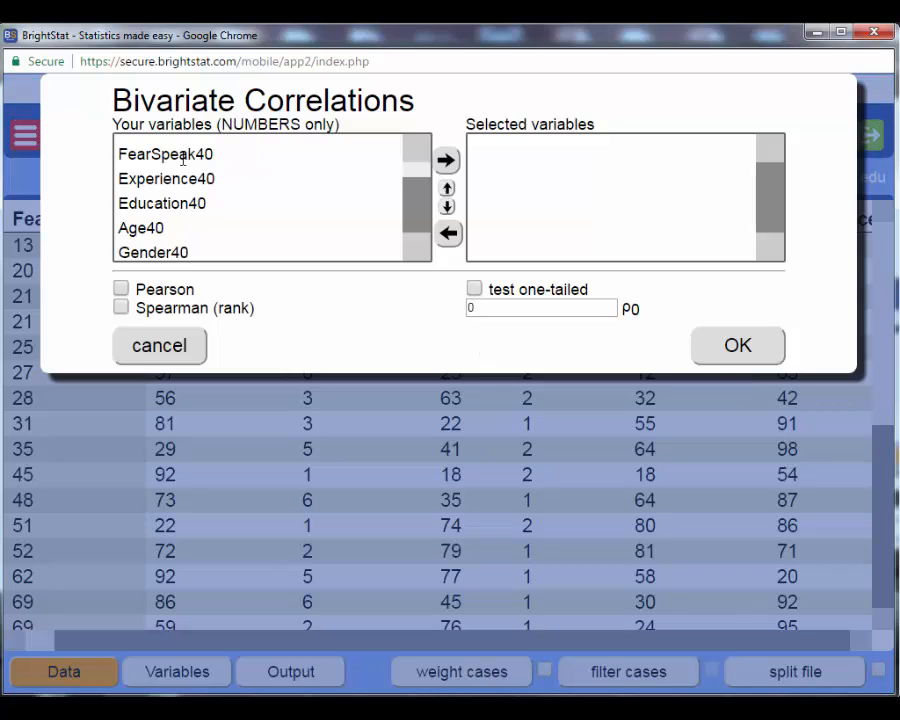
{"action": "left_click", "coordinate": [186, 154]}
{"action": "left_click", "coordinate": [443, 162]}
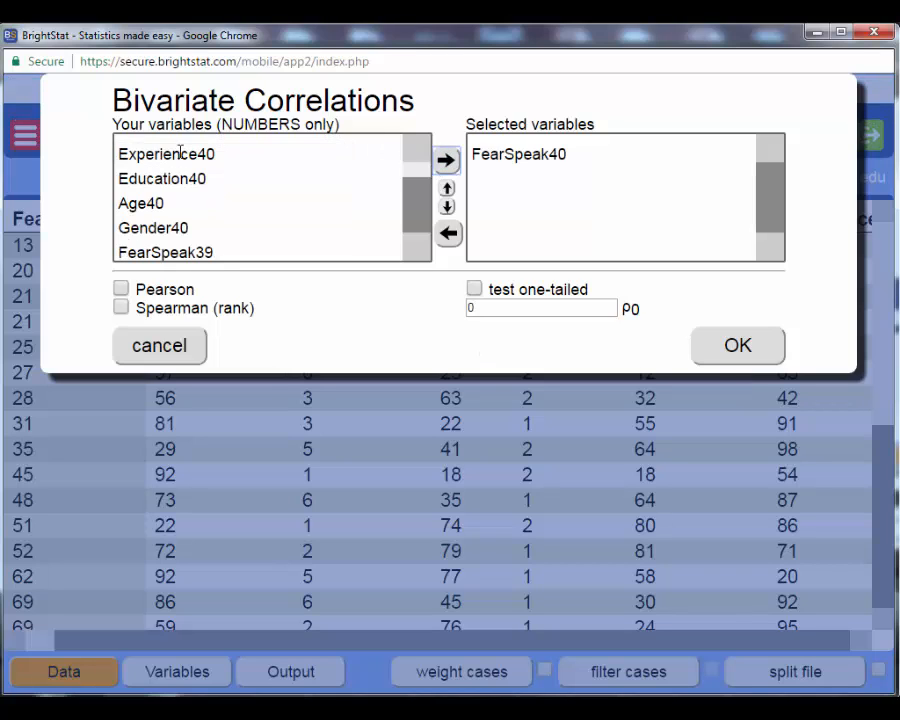
{"action": "left_click", "coordinate": [184, 153]}
{"action": "left_click", "coordinate": [446, 162]}
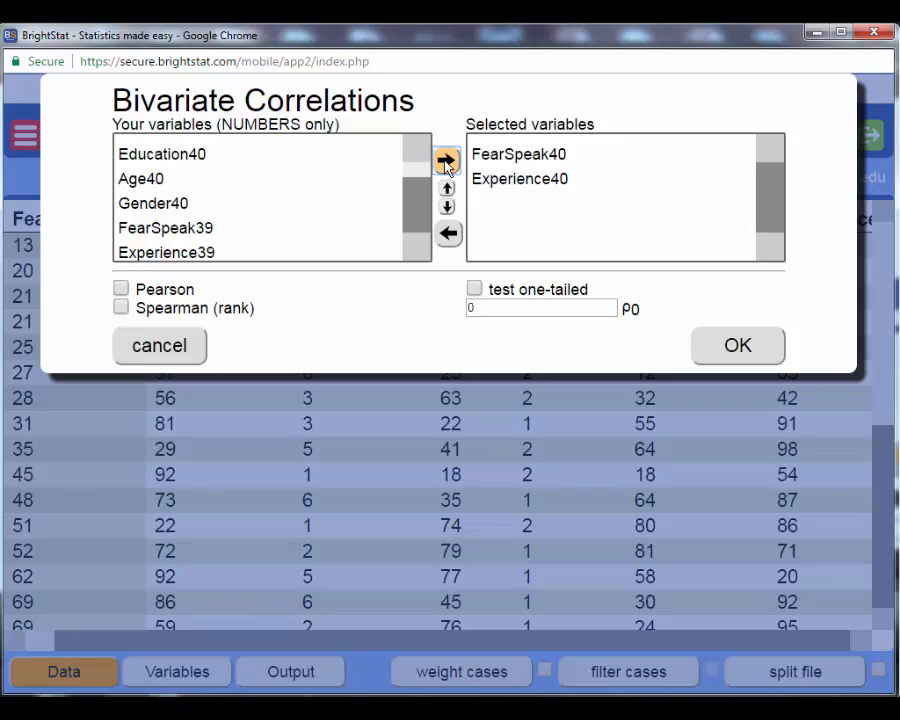
{"action": "left_click", "coordinate": [120, 287]}
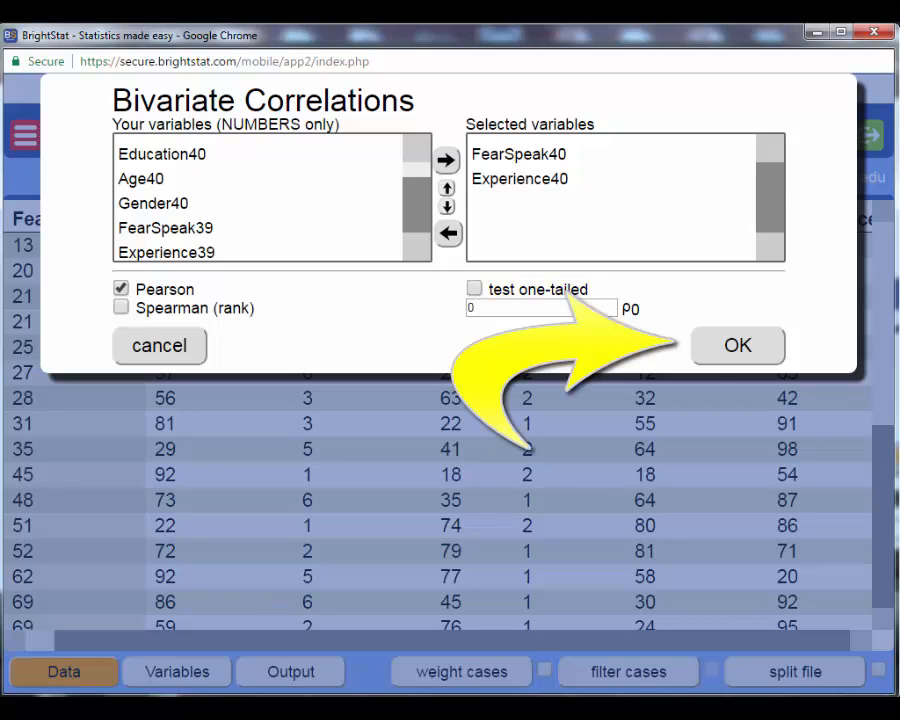
{"action": "left_click", "coordinate": [755, 355]}
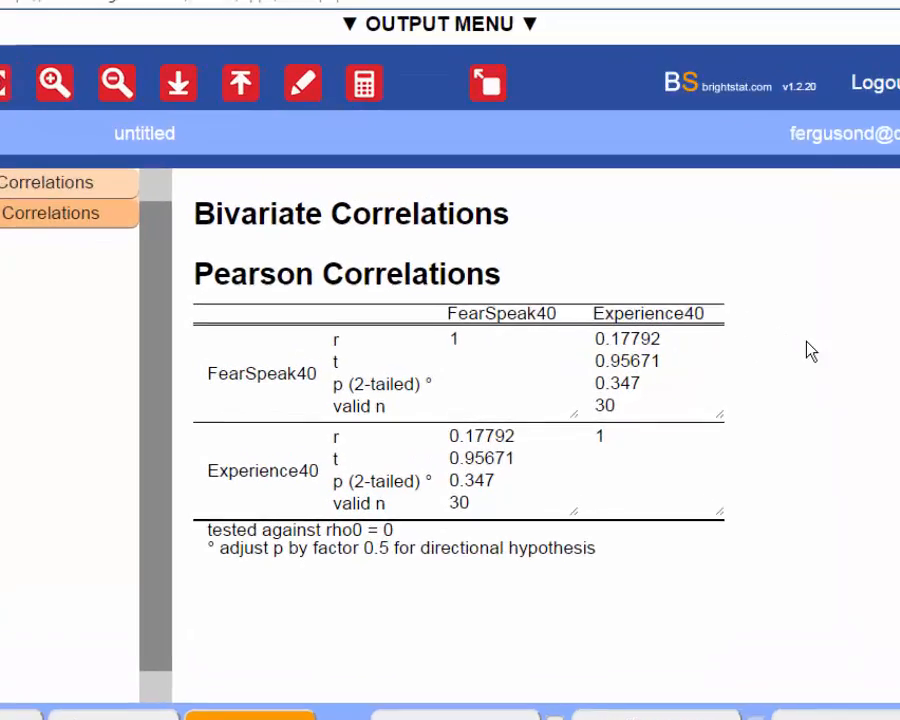